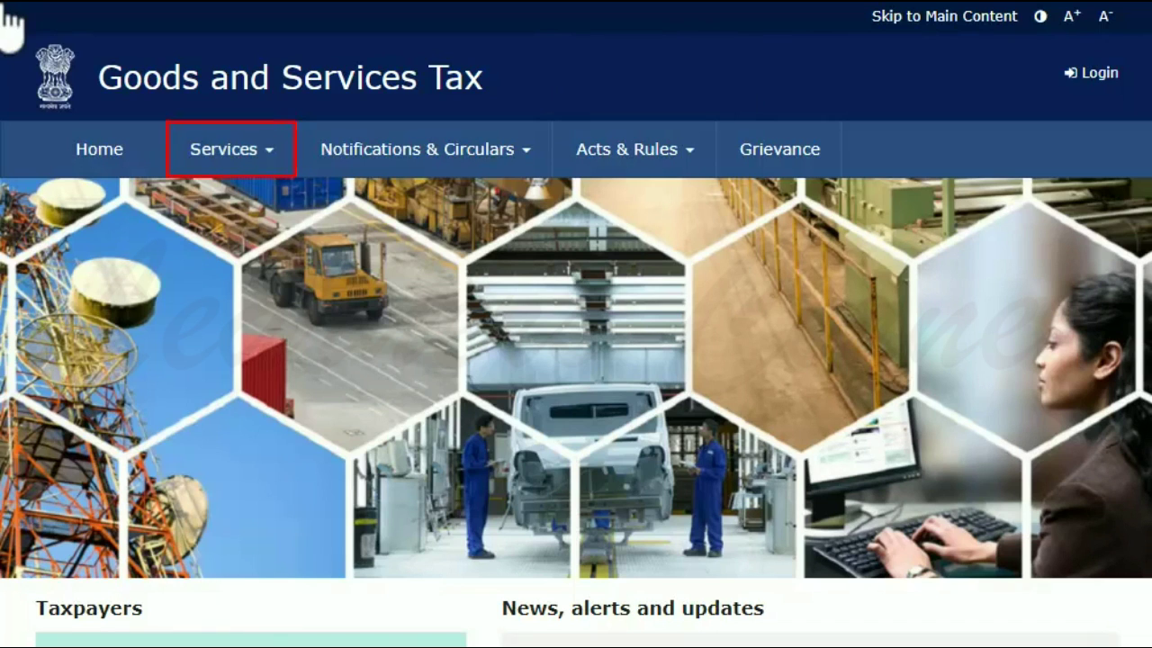
Open Services > Registration > New Registration from the GST homepage.
left_click(243, 158)
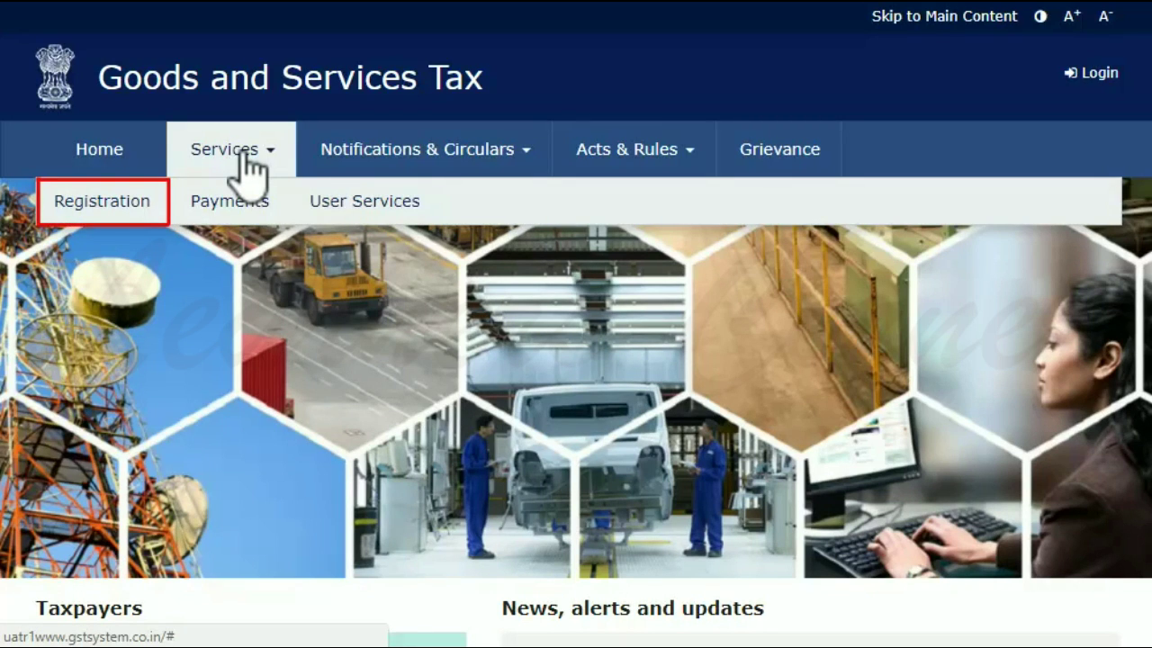
left_click(128, 208)
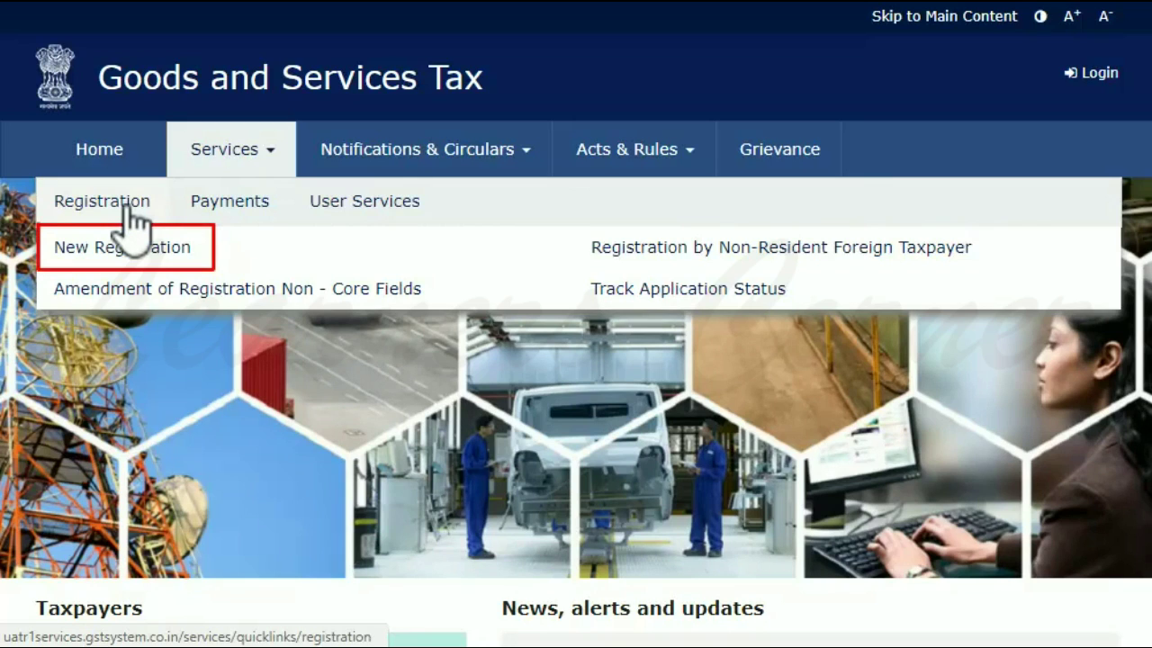
left_click(115, 252)
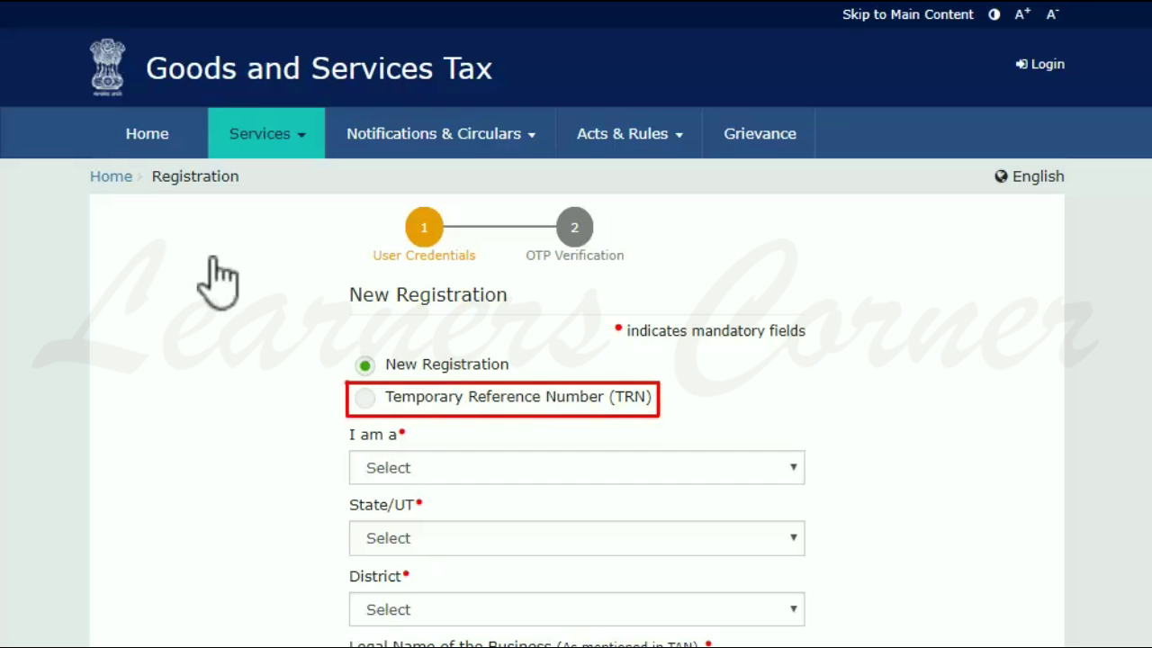
Choose the TRN option, paste the TRN, enter the captcha characters and proceed to OTP verification.
left_click(365, 397)
scroll(368, 399, "down", 1)
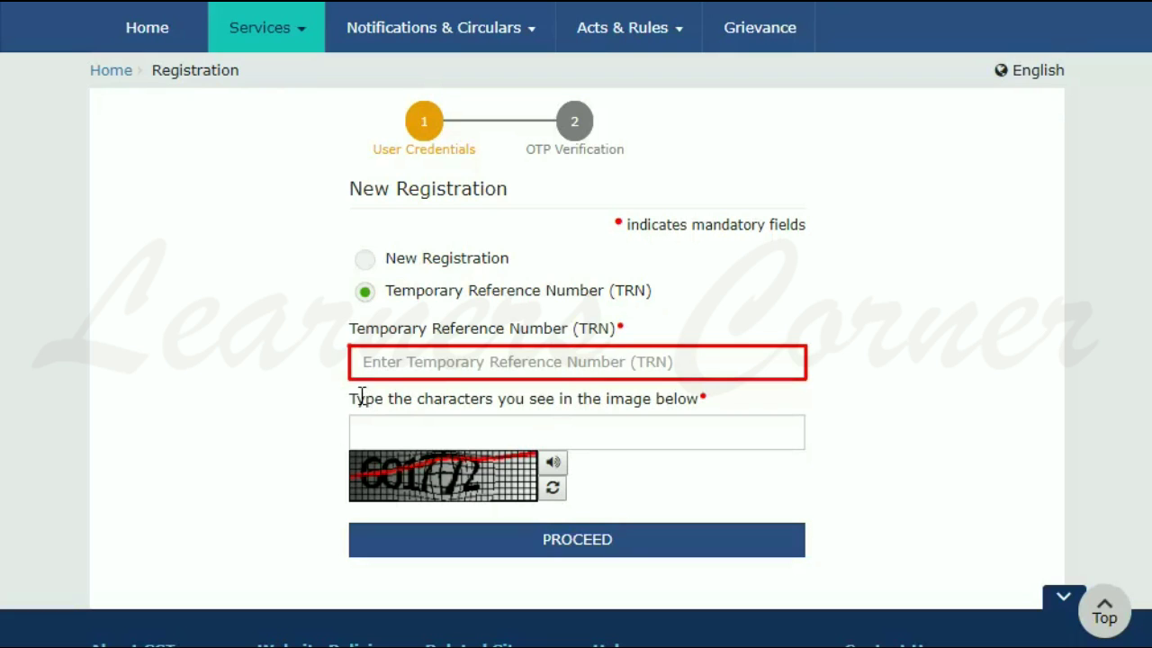
key("ctrl+v")
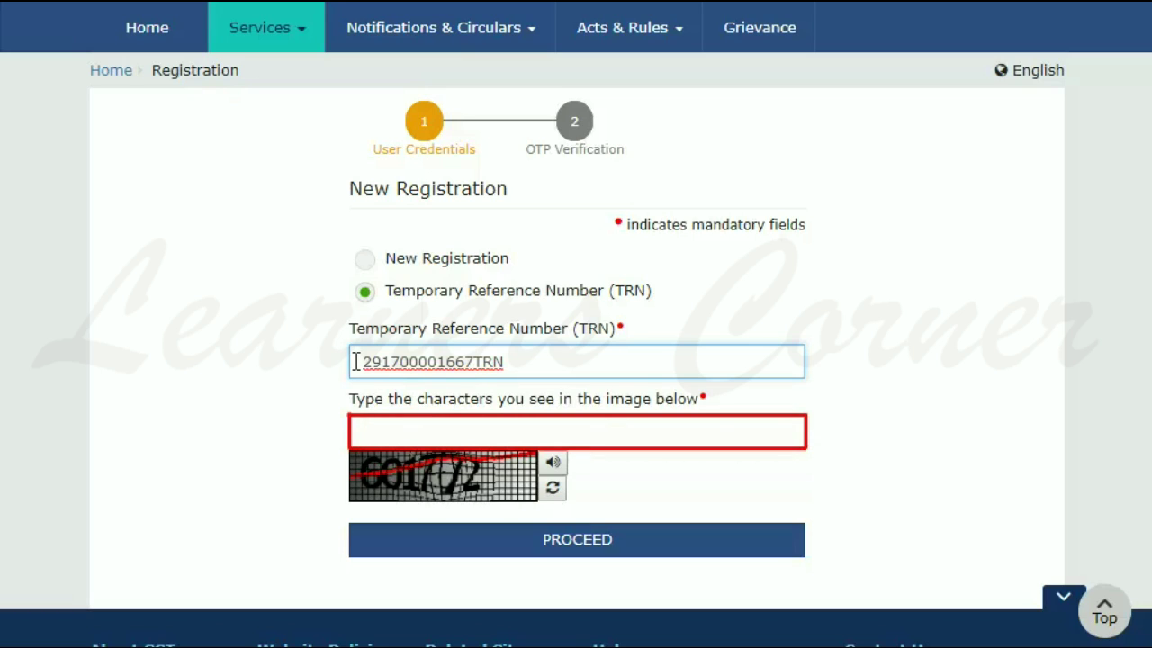
left_click(353, 430)
type("601772")
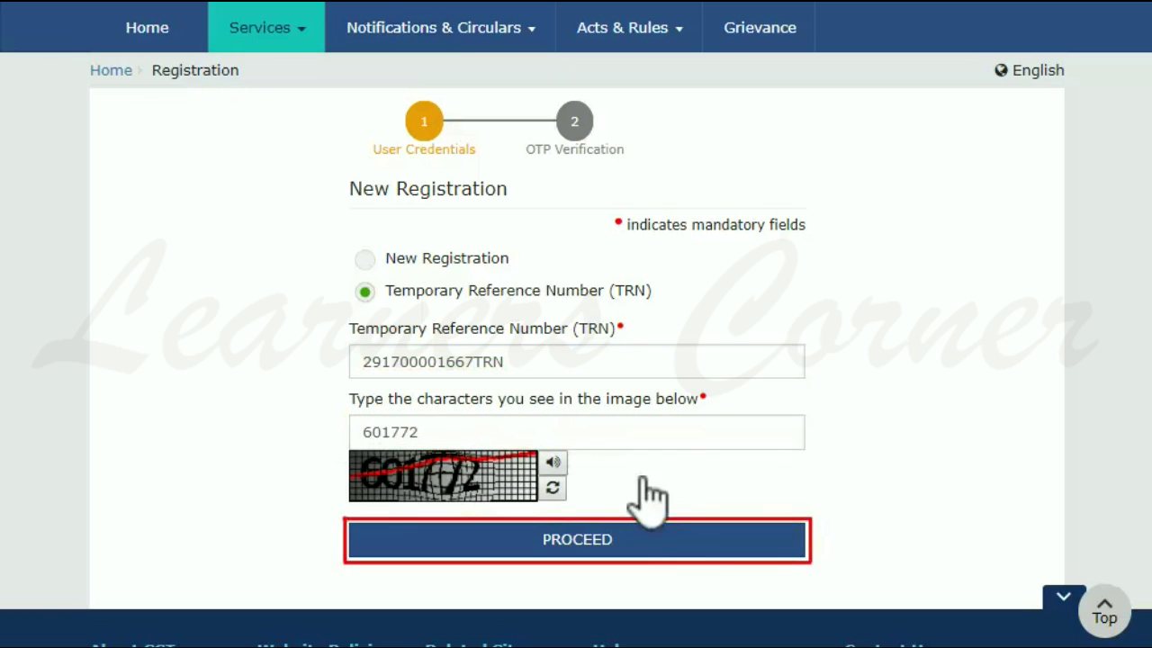
left_click(681, 539)
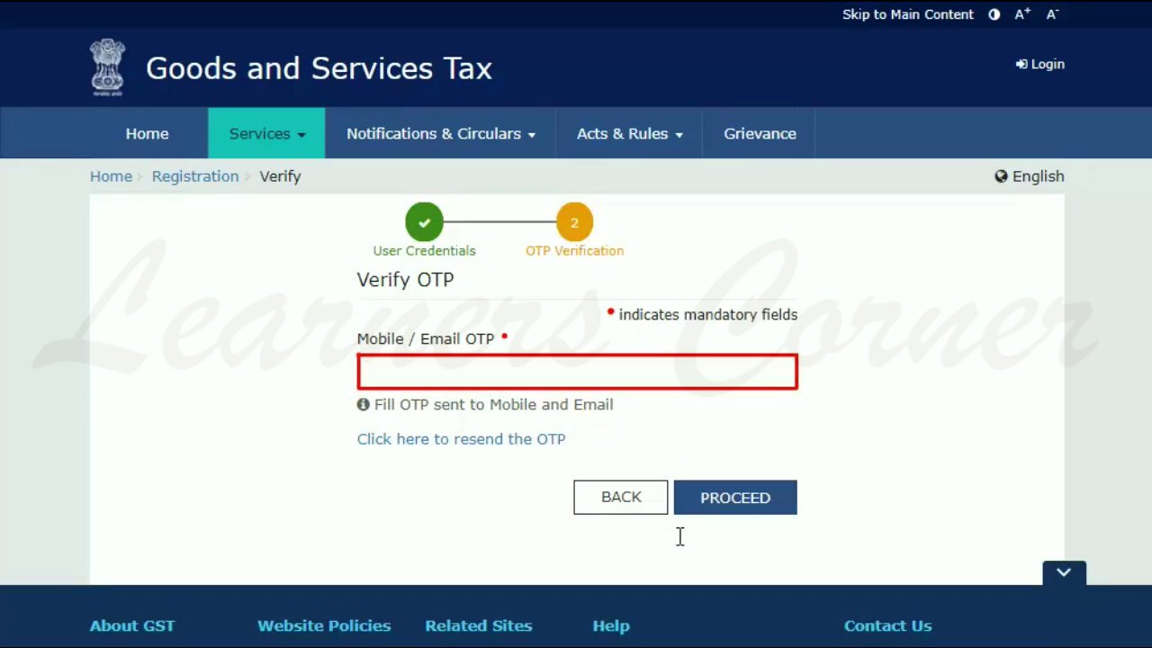
Enter the mobile/email OTP and verify it to reach the dashboard.
left_click(364, 370)
type("••••••")
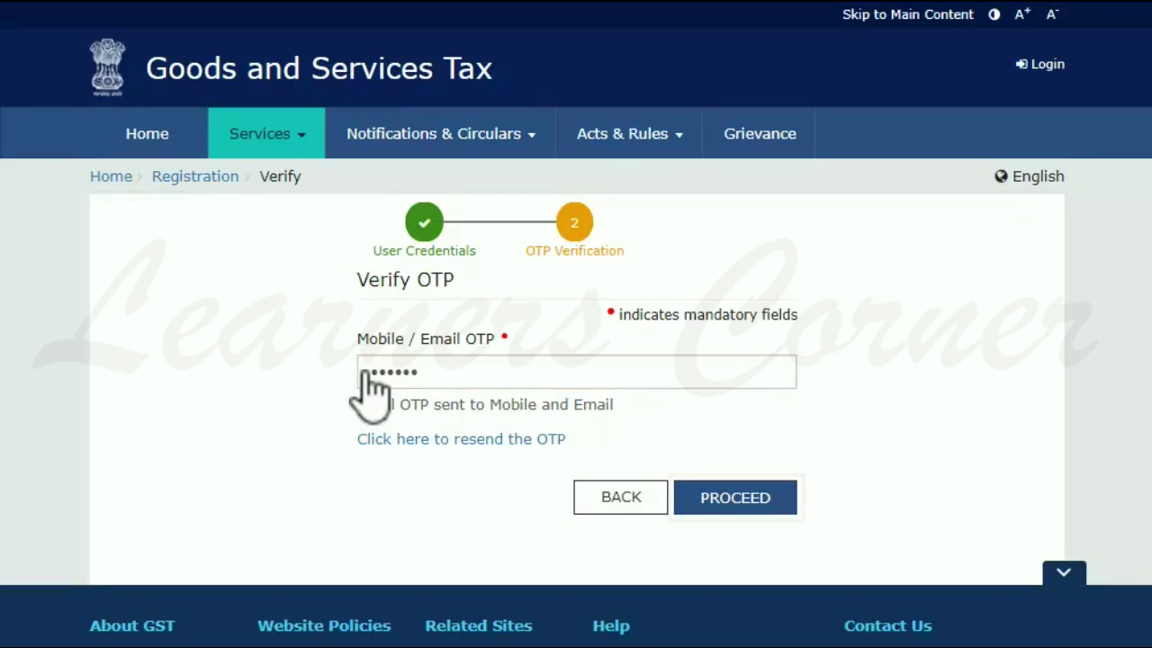
left_click(748, 500)
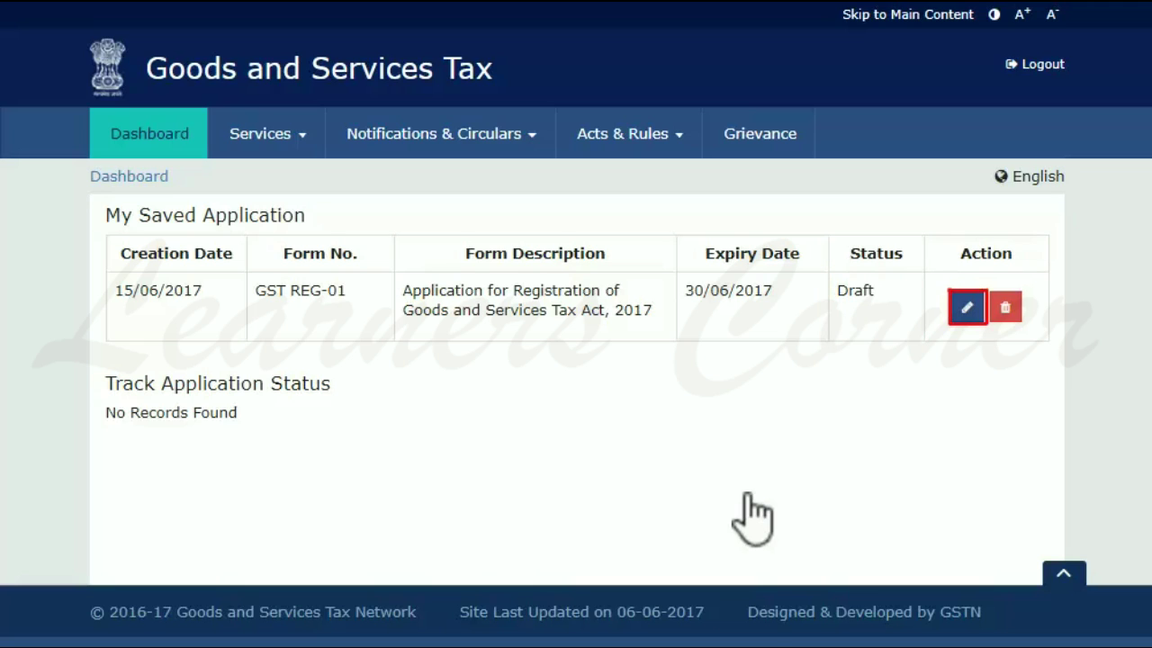
Resume the saved GST REG-01 draft using the edit icon in My Saved Application.
left_click(967, 308)
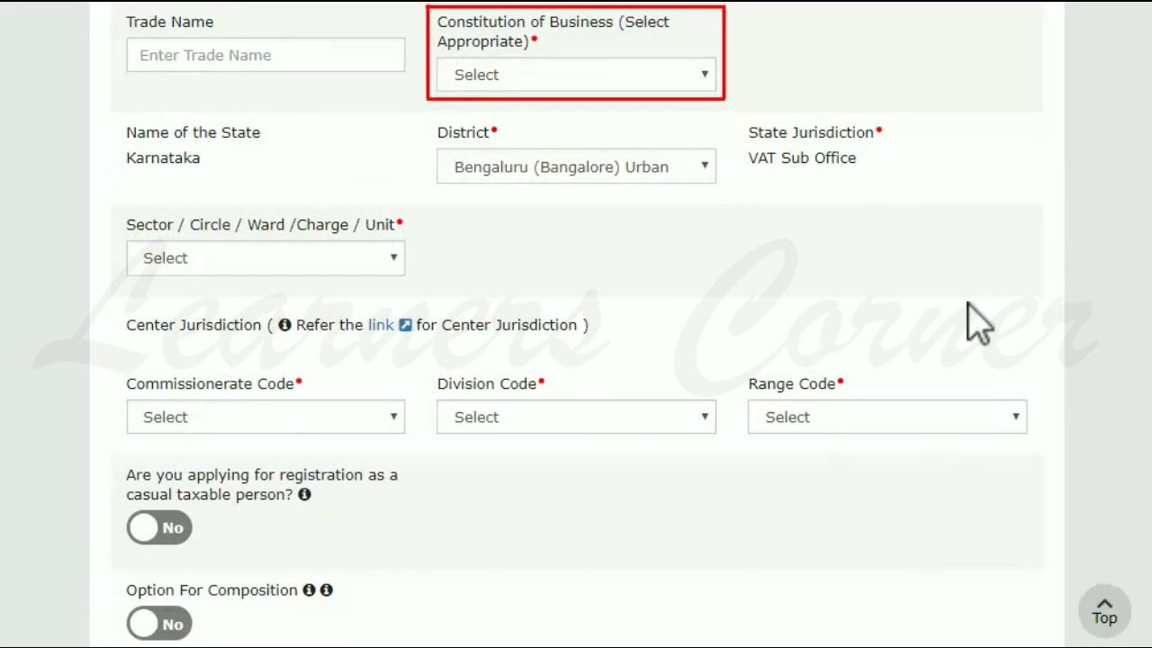
Choose the Constitution of Business from its dropdown list.
left_click(705, 75)
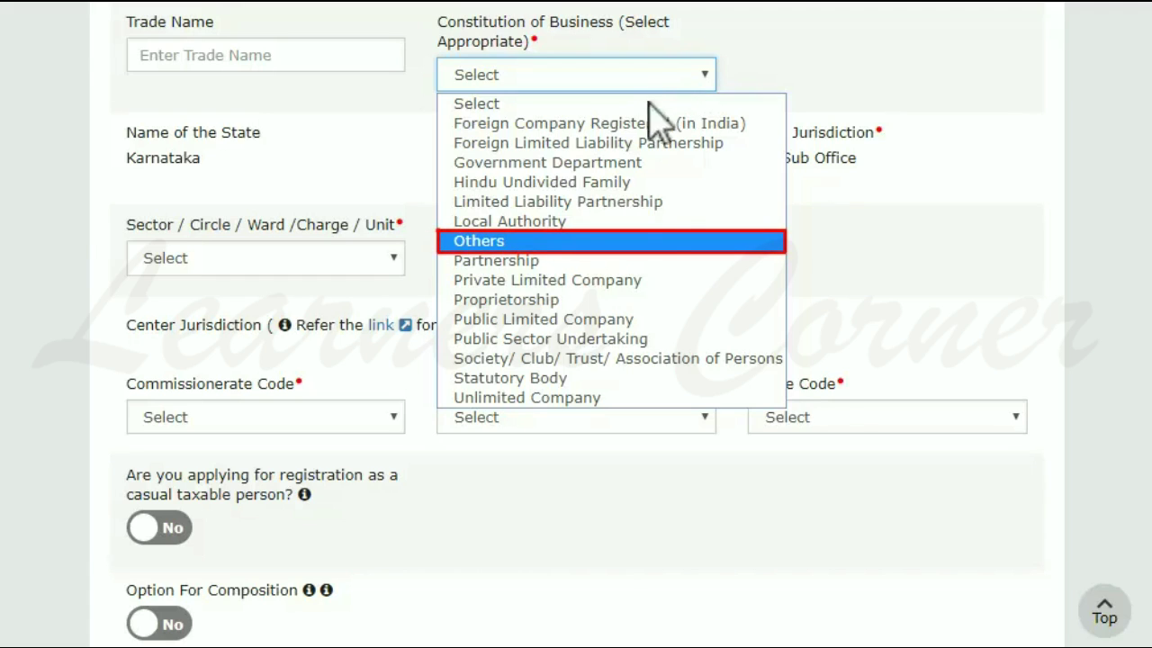
left_click(621, 240)
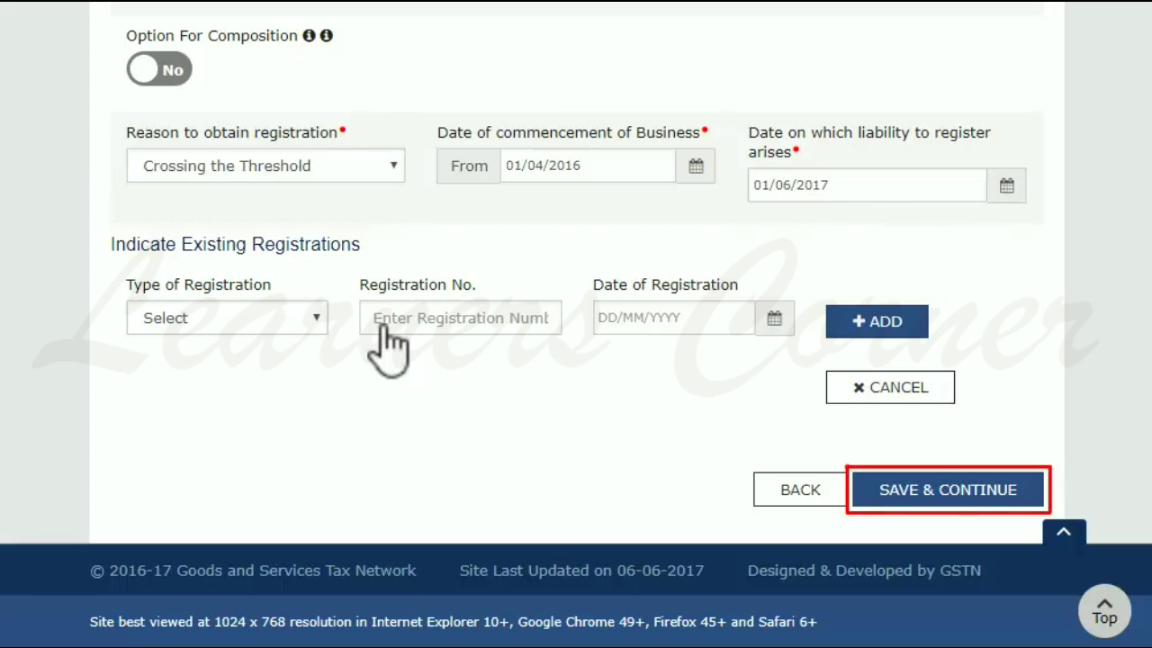
Save Business Details, then save the Promoter/Partners details.
left_click(942, 491)
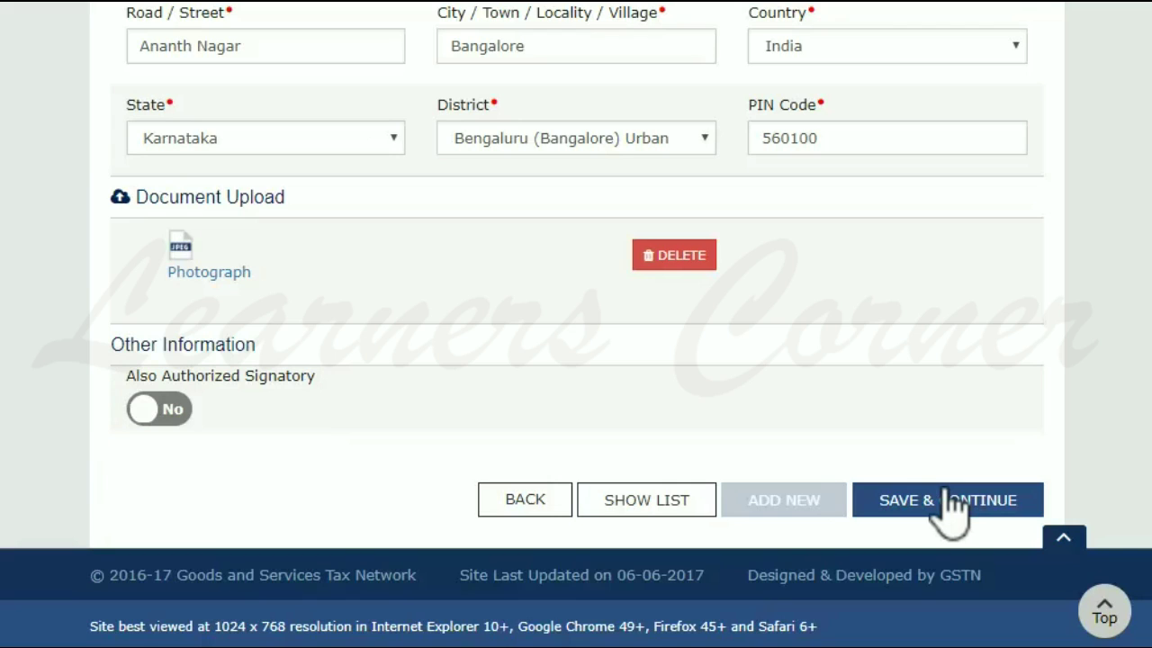
left_click(919, 511)
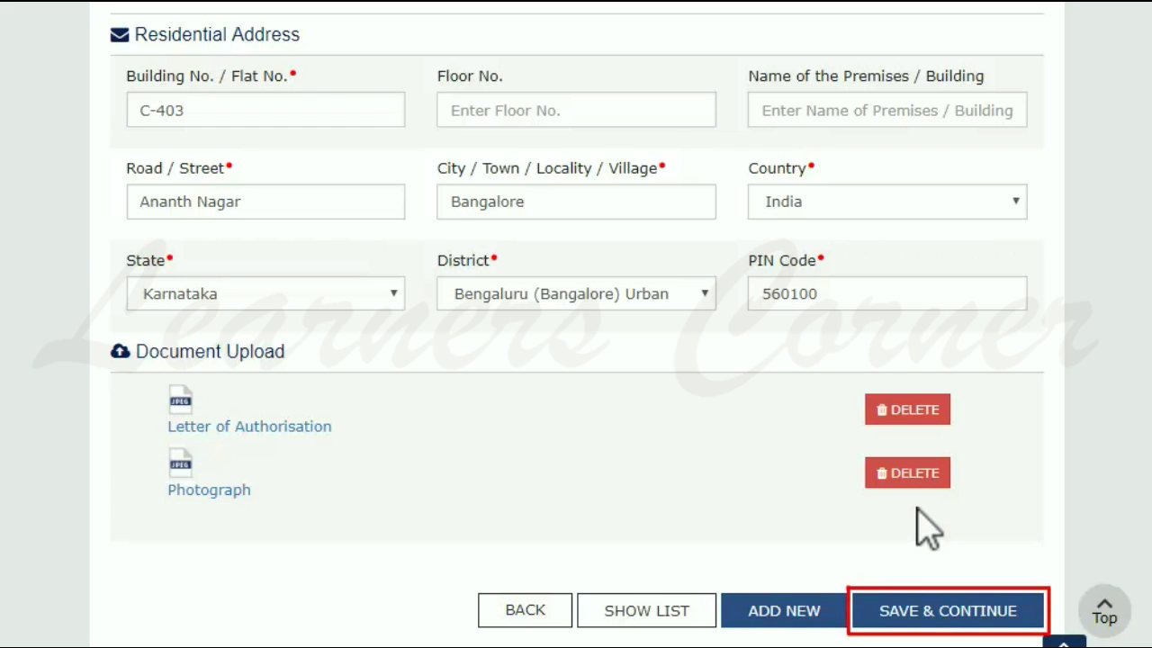
Save the Authorized Signatory details and continue to Authorized Representative.
left_click(945, 614)
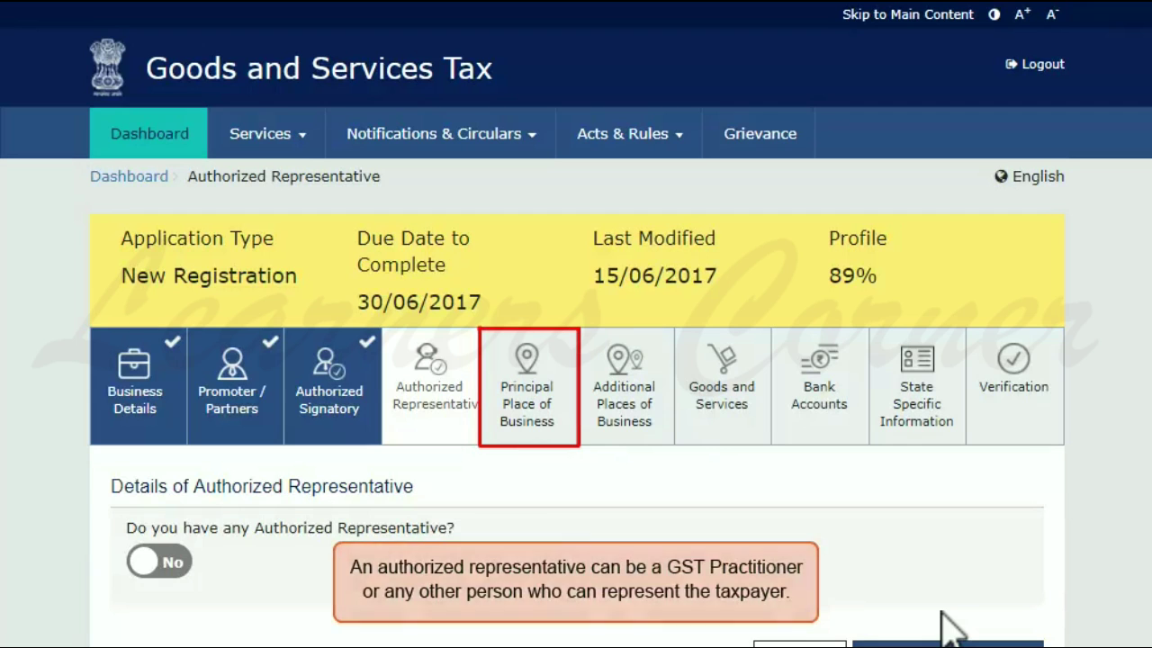
left_click(531, 409)
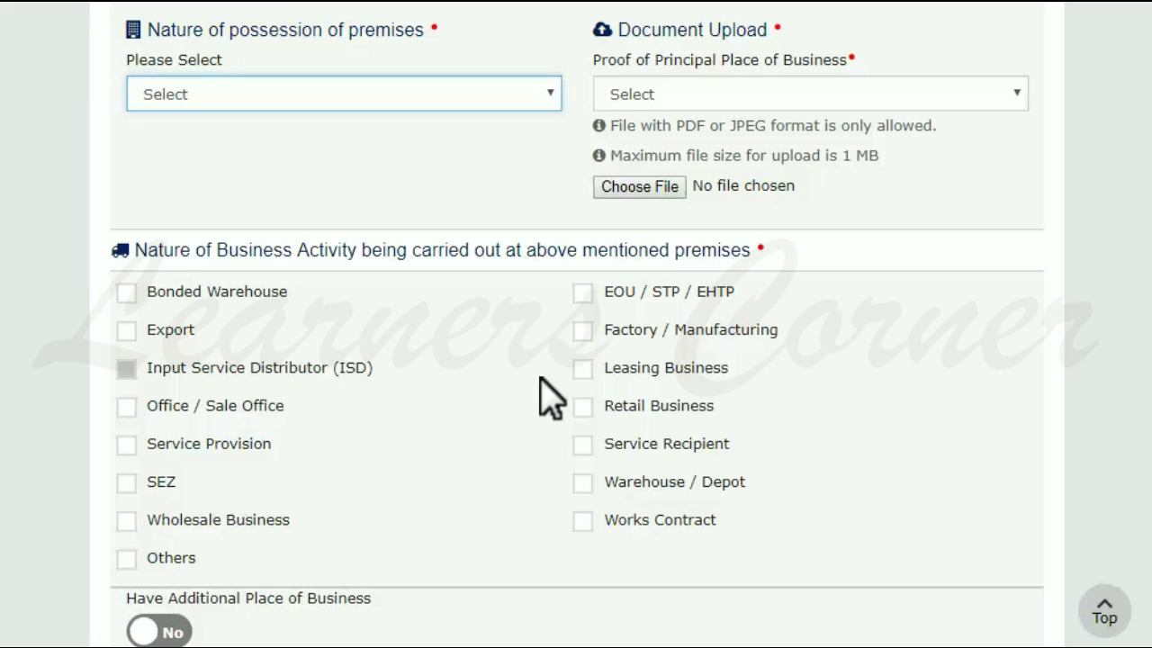
Set premises possession to Own, tick Wholesale Business, and save the Principal Place of Business.
left_click(551, 94)
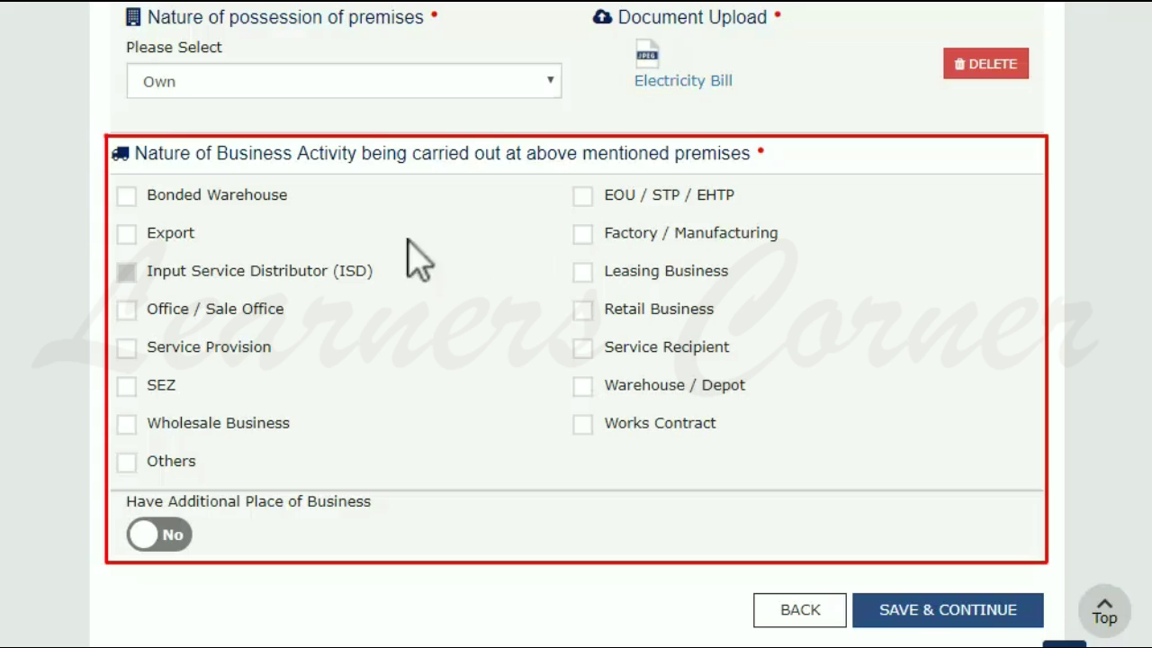
left_click(128, 425)
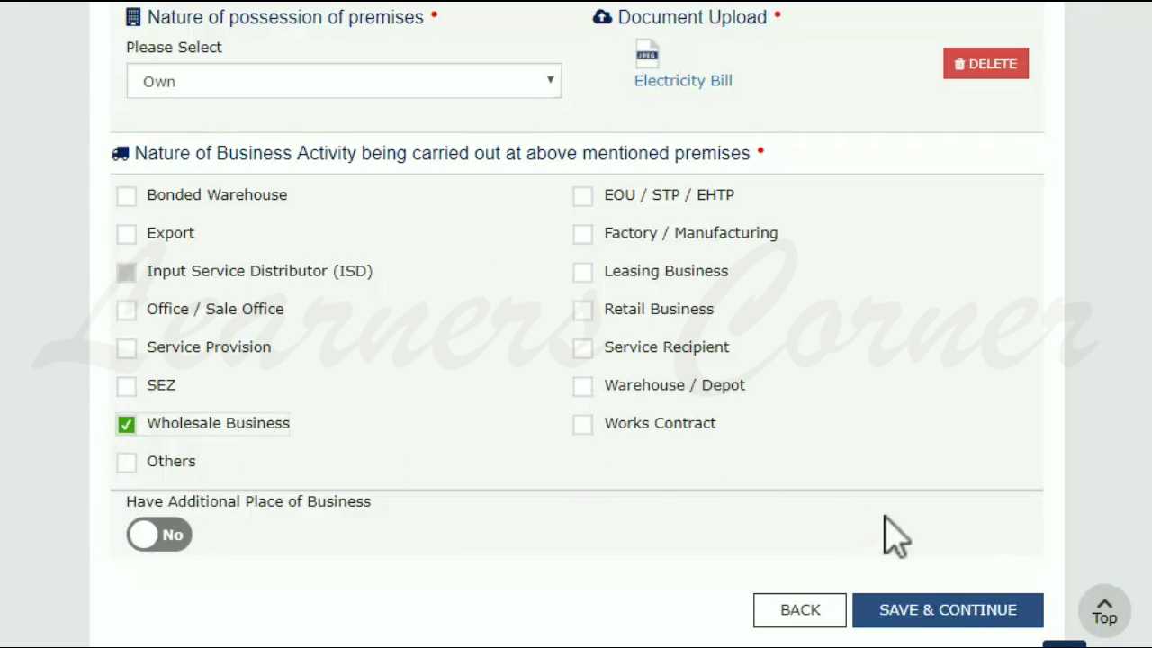
left_click(960, 612)
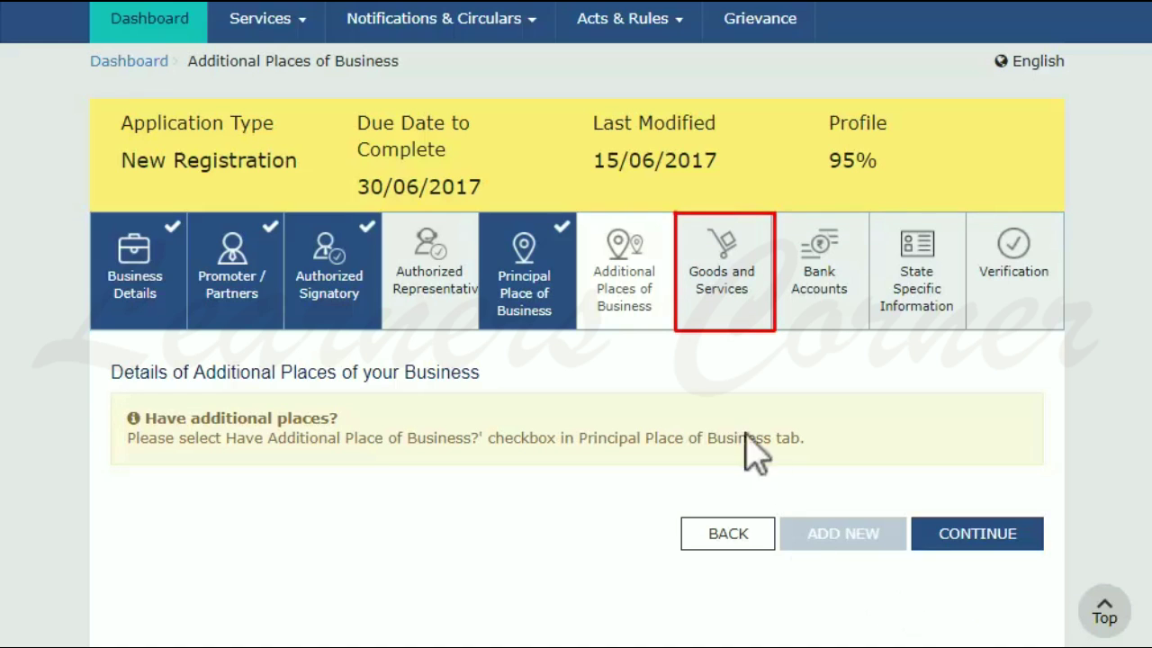
left_click(729, 286)
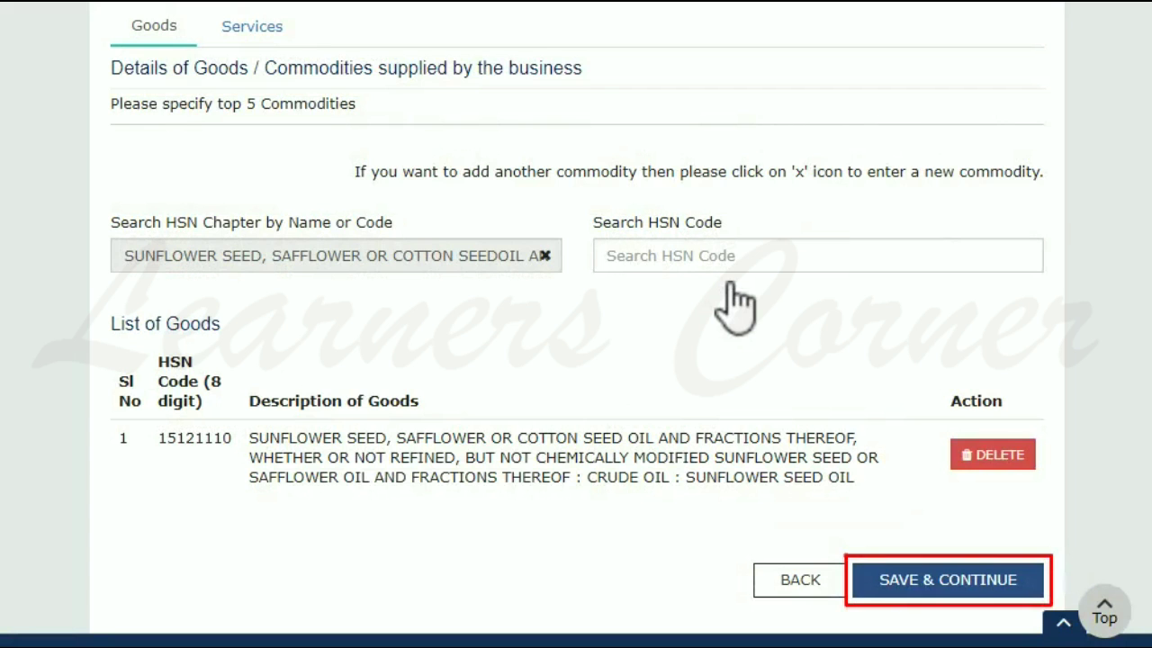
Save the goods list holding HSN 15121110 for crude sunflower seed oil.
left_click(940, 590)
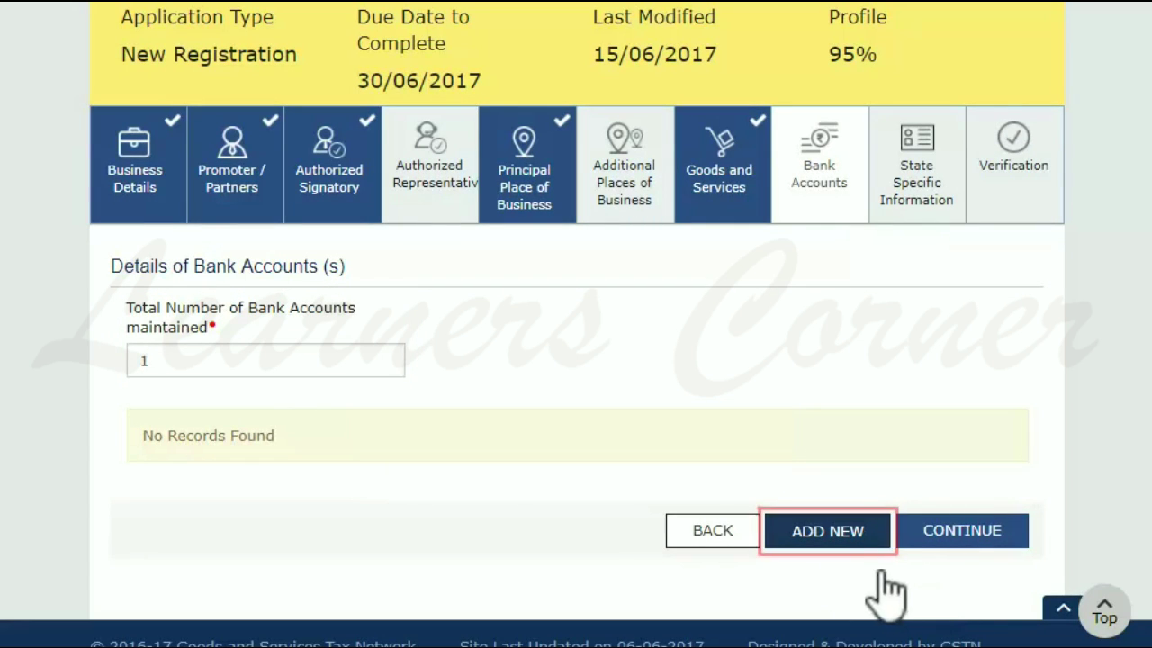
Add a bank account with Bank Statement proof, then save it and State Specific Information.
left_click(838, 532)
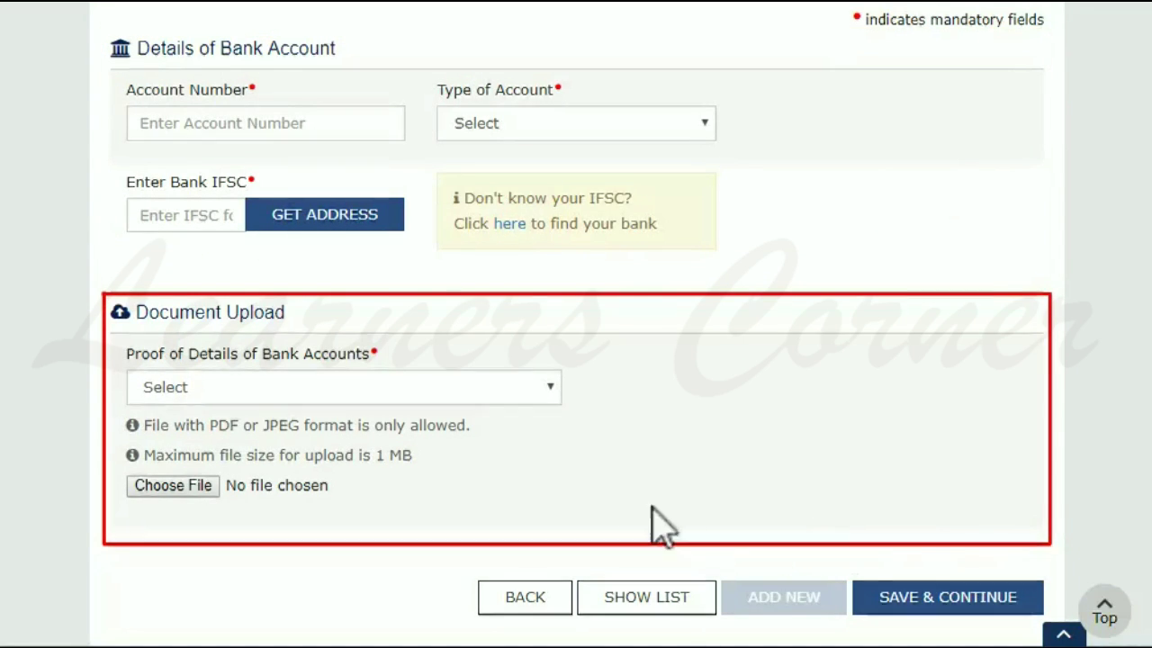
left_click(548, 386)
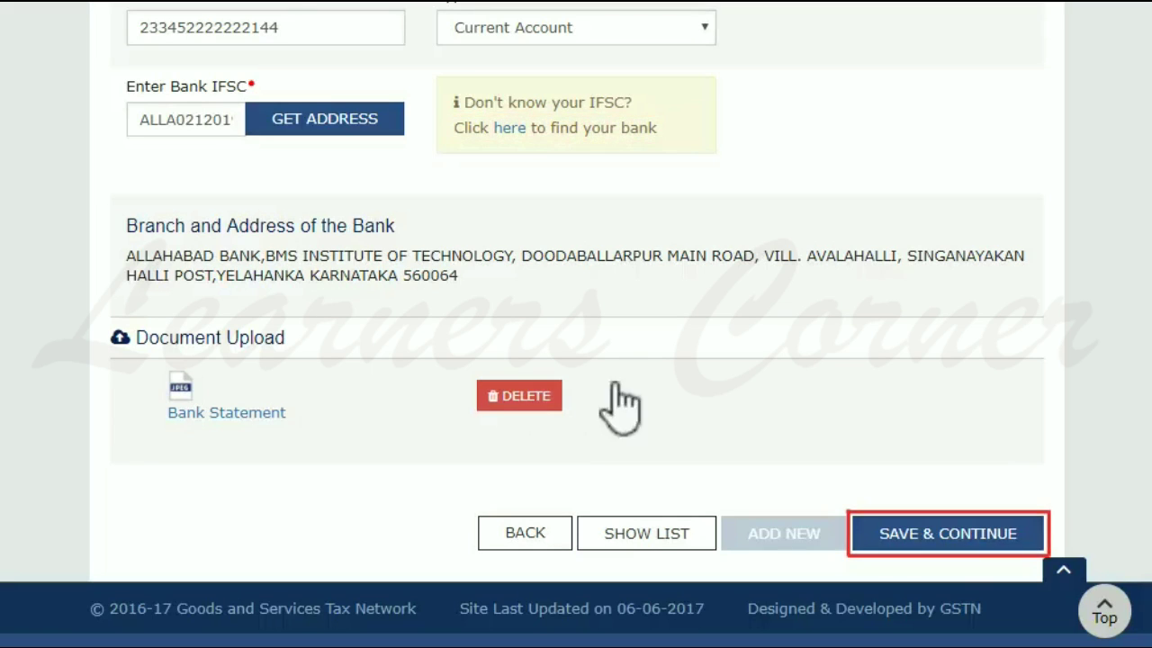
left_click(965, 533)
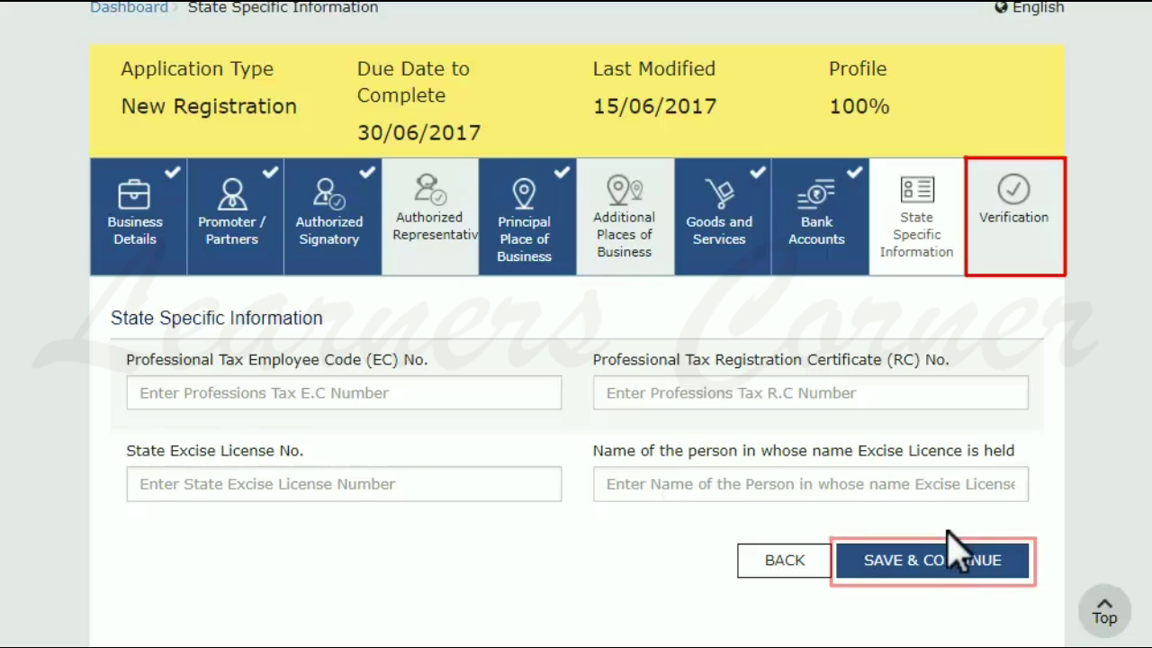
left_click(931, 569)
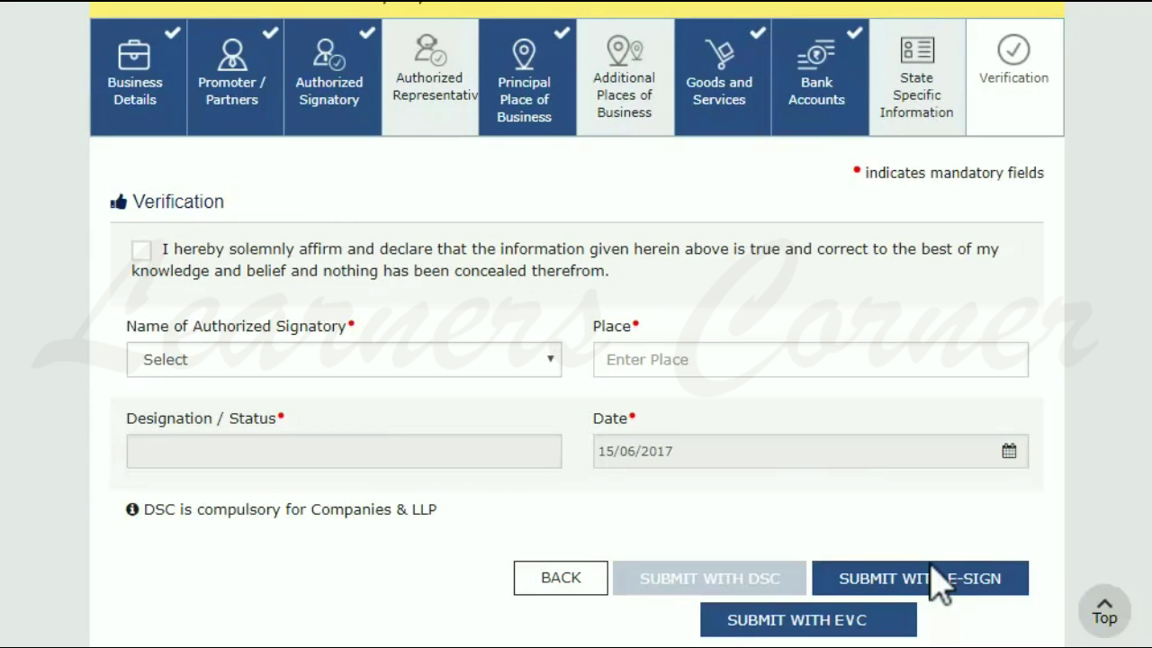
Affirm the verification declaration with place Bangalore and designation Manager, and start the DSC submission.
left_click(141, 250)
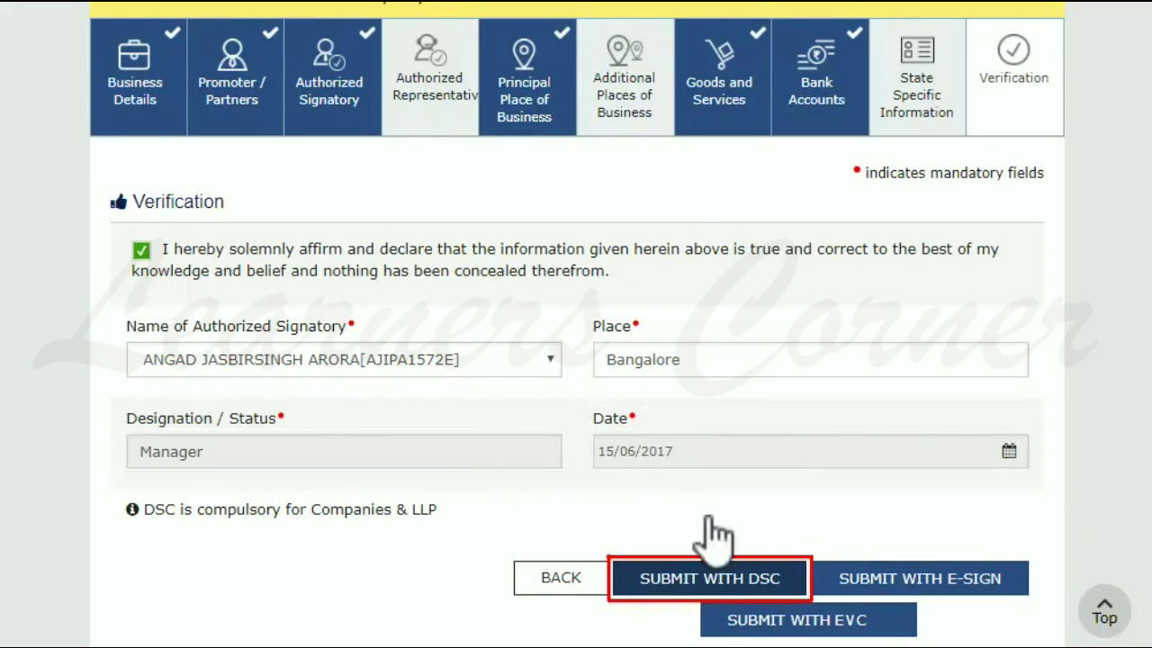
left_click(717, 580)
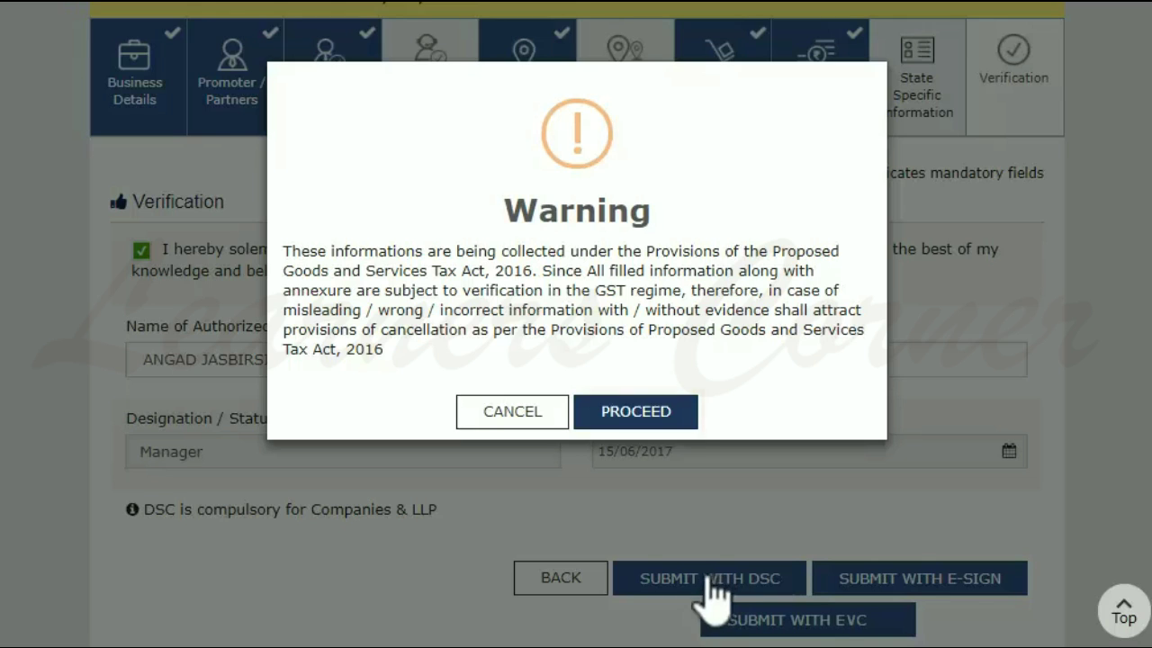
Accept the GST Act warning and sign the application with the selected digital certificate.
left_click(656, 411)
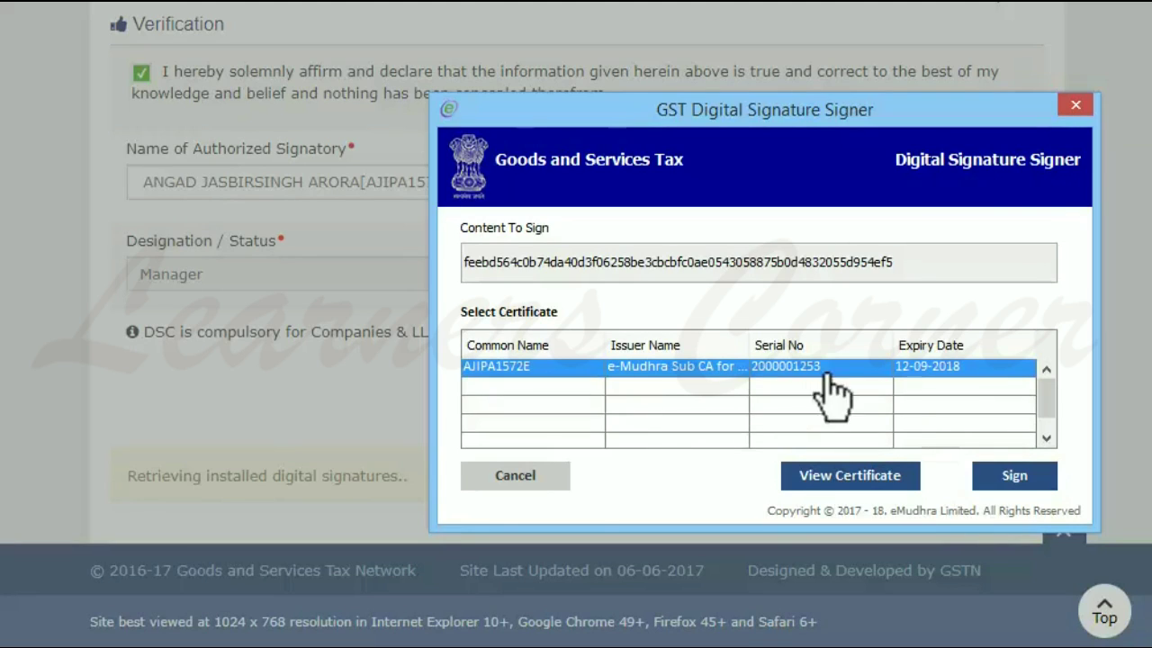
left_click(1012, 469)
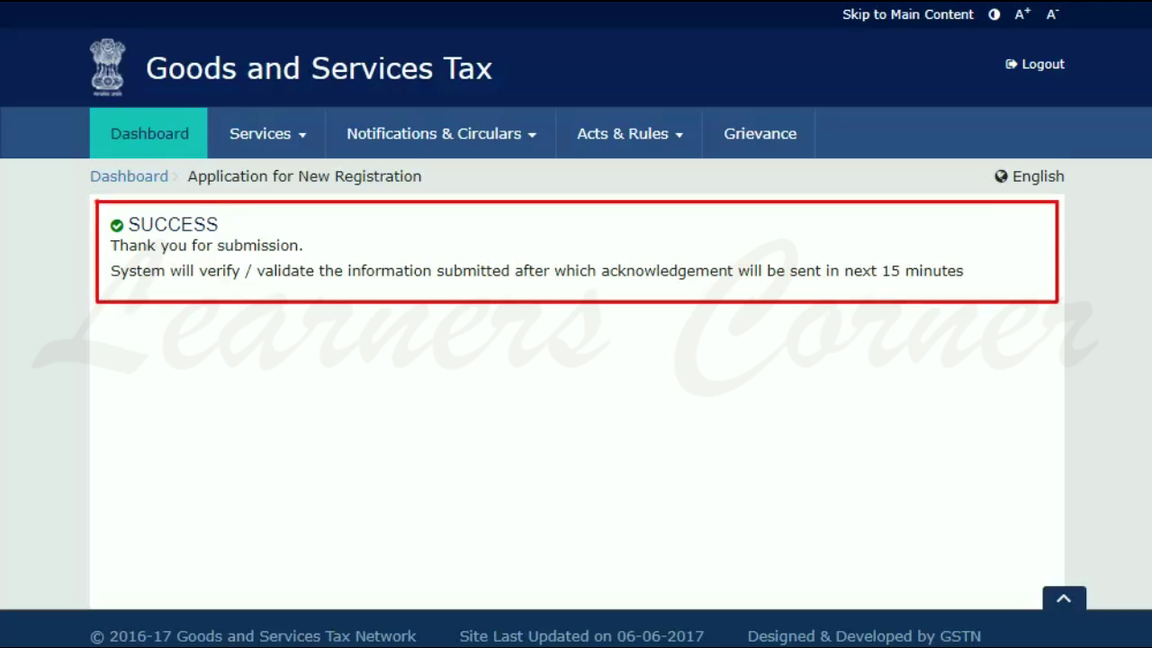